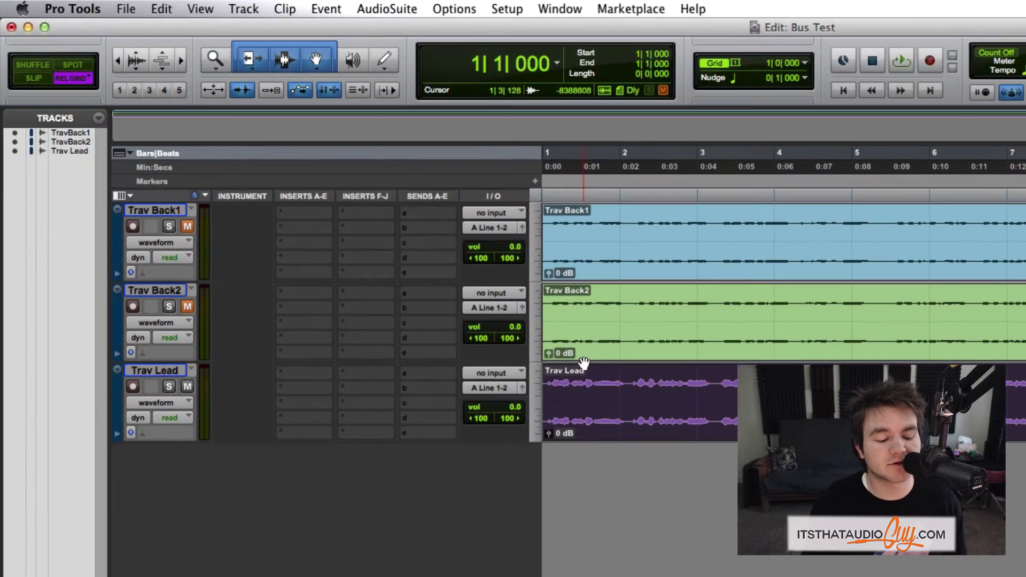
- Play back the session from the start to listen to the dry lead vocal
{"action": "key", "text": "space"}
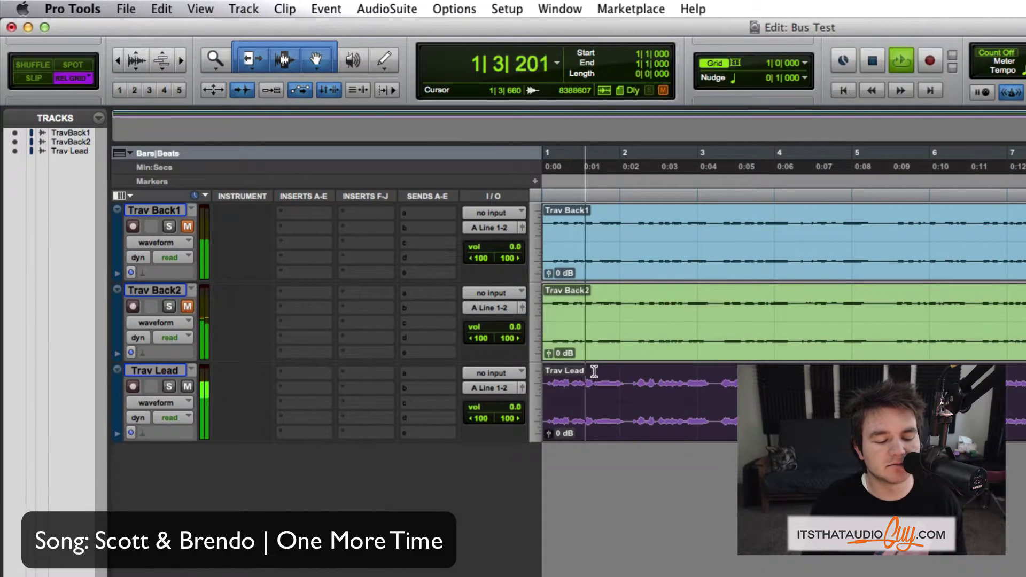
{"action": "key", "text": "space"}
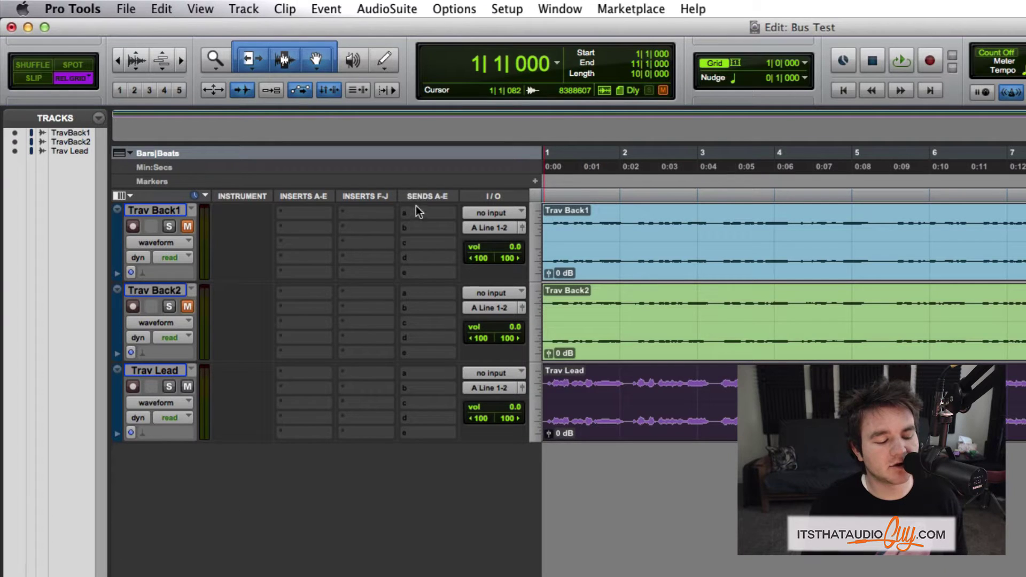
- Hide the Sends A-E column in the Edit window and show it again
{"action": "right_click", "coordinate": [260, 195]}
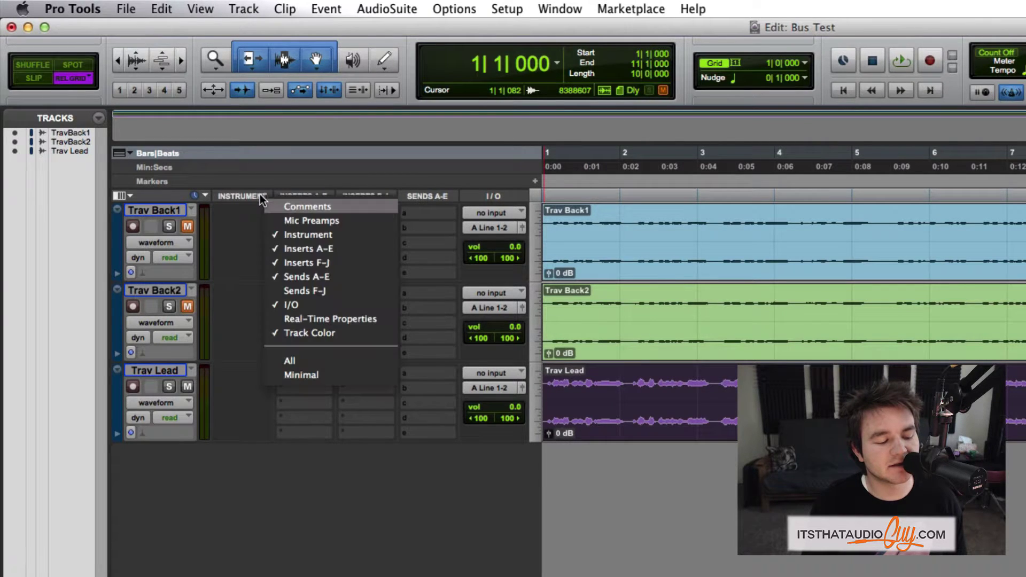
{"action": "key", "text": "Escape"}
{"action": "right_click", "coordinate": [248, 195]}
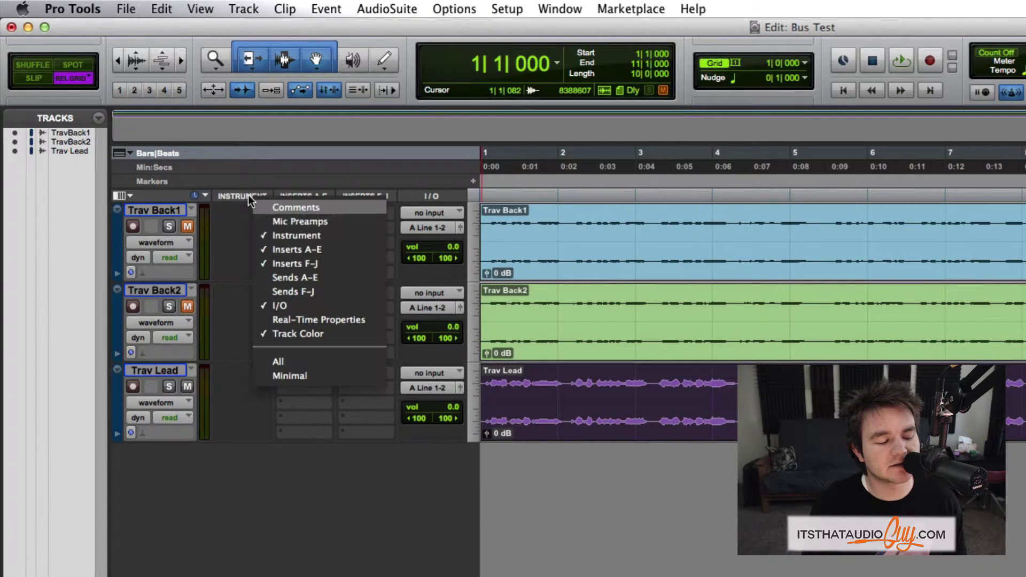
{"action": "key", "text": "Escape"}
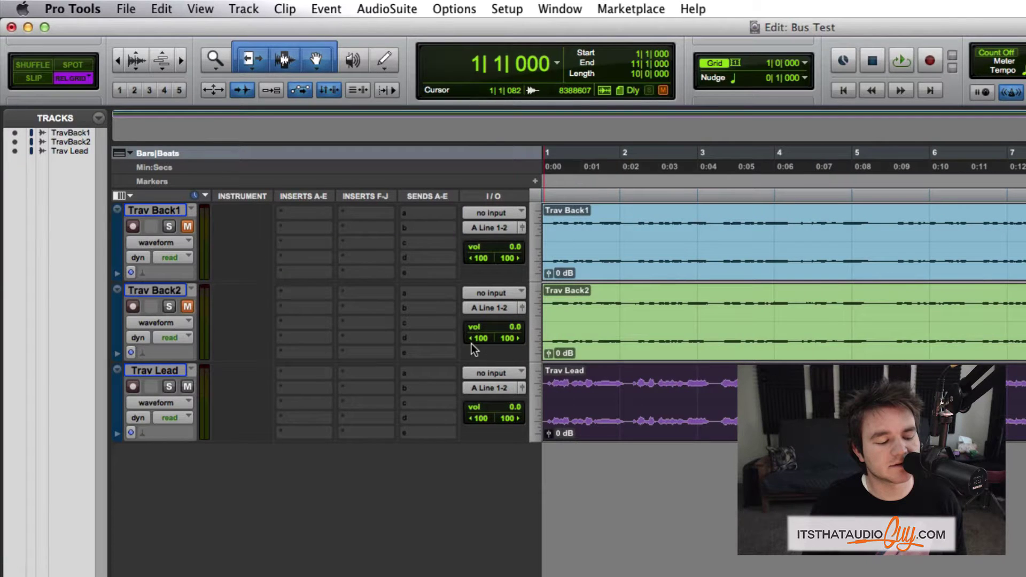
- Assign send a on the Trav Lead track to the stereo bus Bus 1-2
{"action": "left_click", "coordinate": [439, 374]}
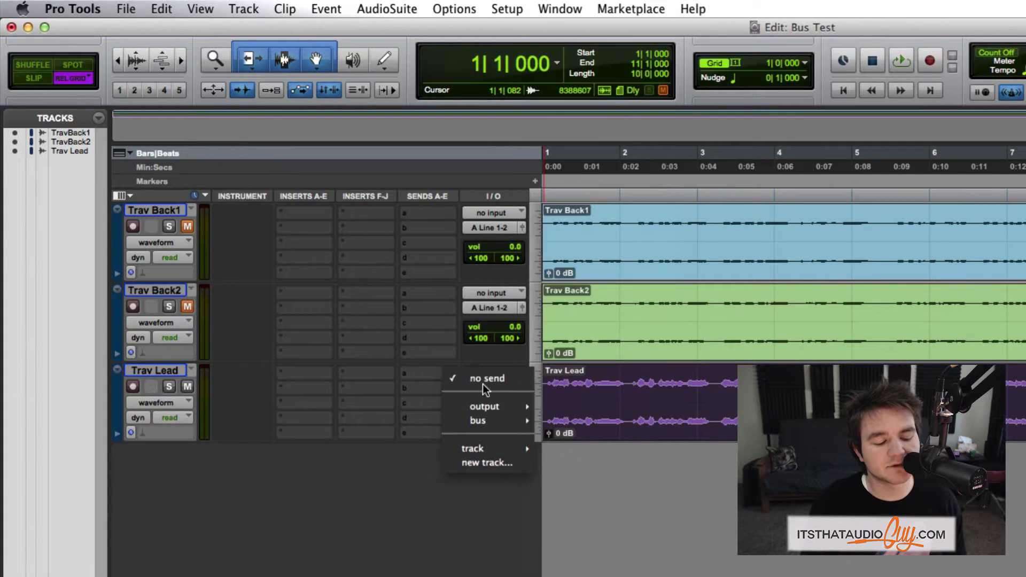
{"action": "mouse_move", "coordinate": [484, 405]}
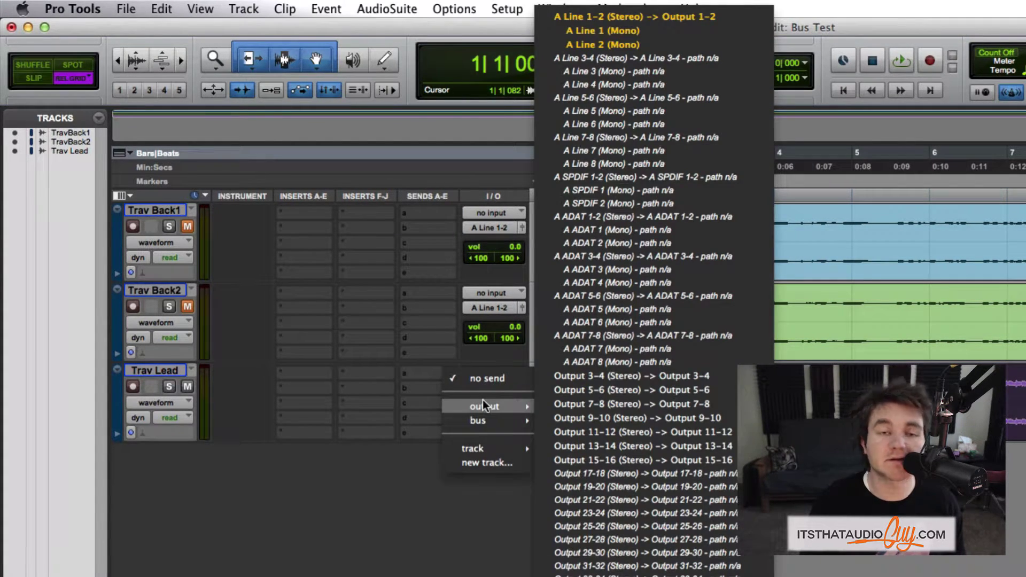
{"action": "mouse_move", "coordinate": [485, 450]}
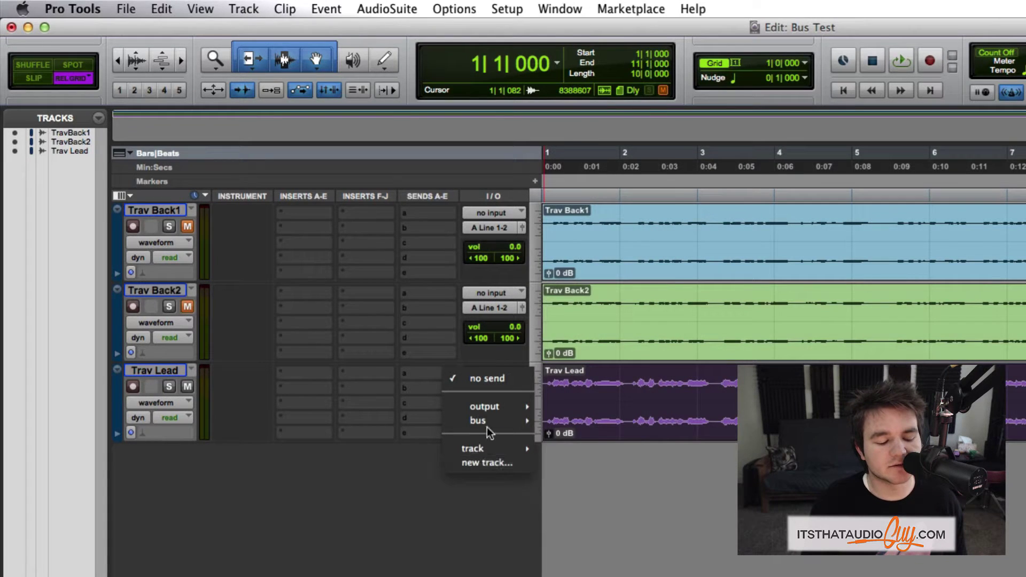
{"action": "mouse_move", "coordinate": [490, 423]}
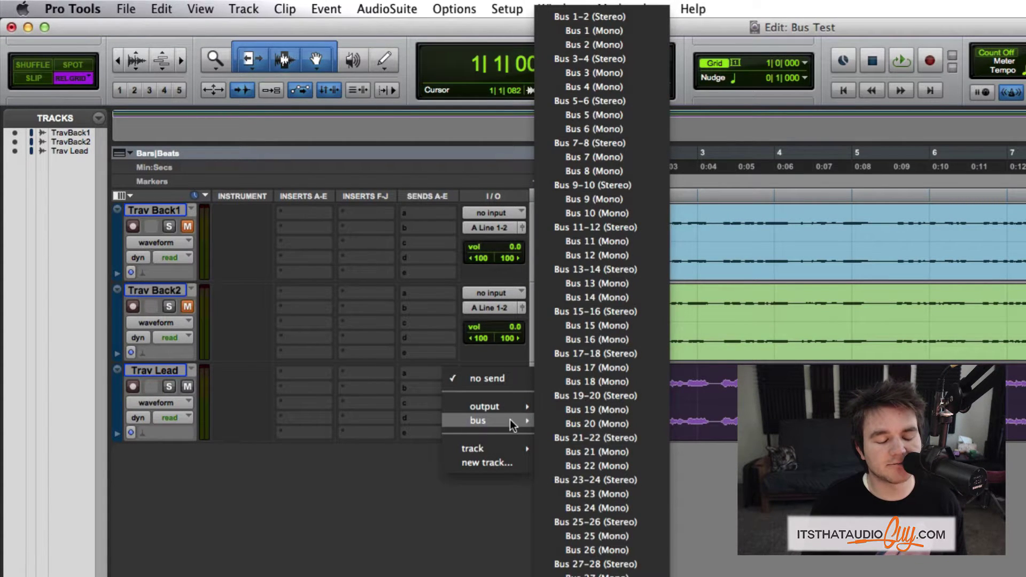
{"action": "left_click", "coordinate": [639, 17]}
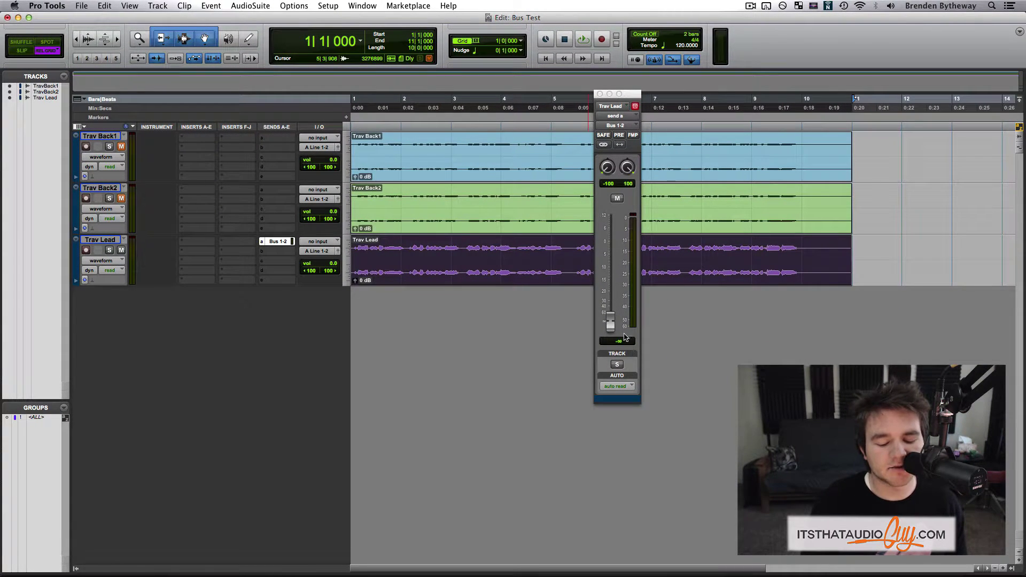
- Raise the Trav Lead send level to 0 dB and lower it to about -17.1 dB
{"action": "left_click_drag", "start_coordinate": [612, 331], "coordinate": [616, 256]}
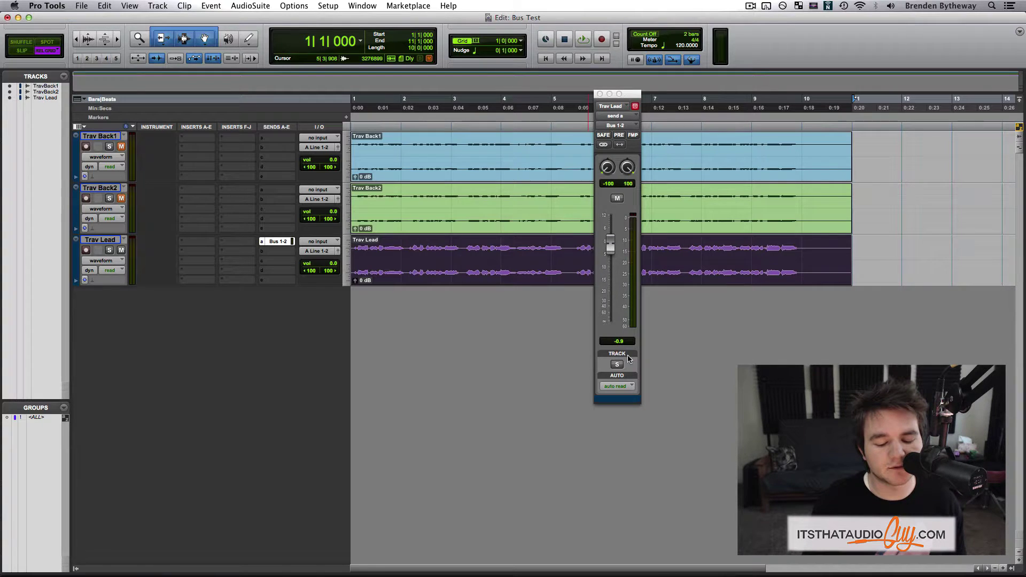
{"action": "left_click", "coordinate": [618, 342]}
{"action": "type", "text": "0"}
{"action": "key", "text": "Return"}
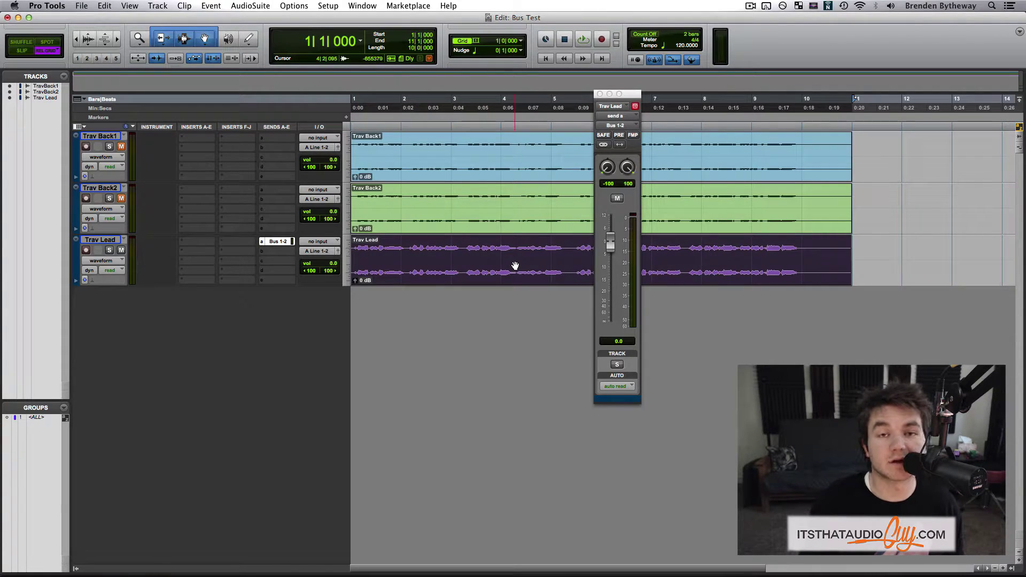
{"action": "left_click_drag", "start_coordinate": [610, 242], "coordinate": [610, 292]}
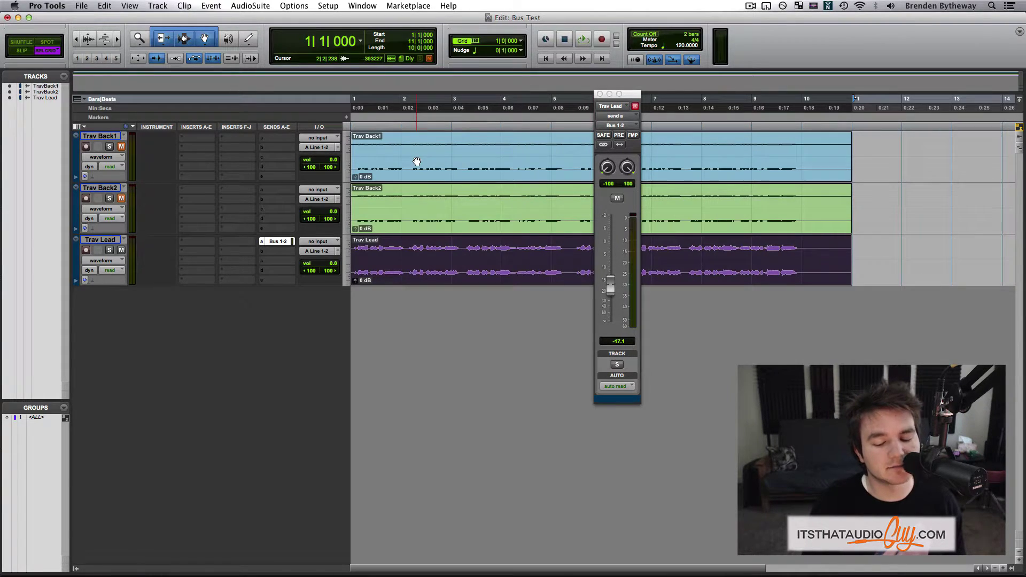
- Switch to the Mix window and create one new stereo Aux Input track
{"action": "key", "text": "super+equal"}
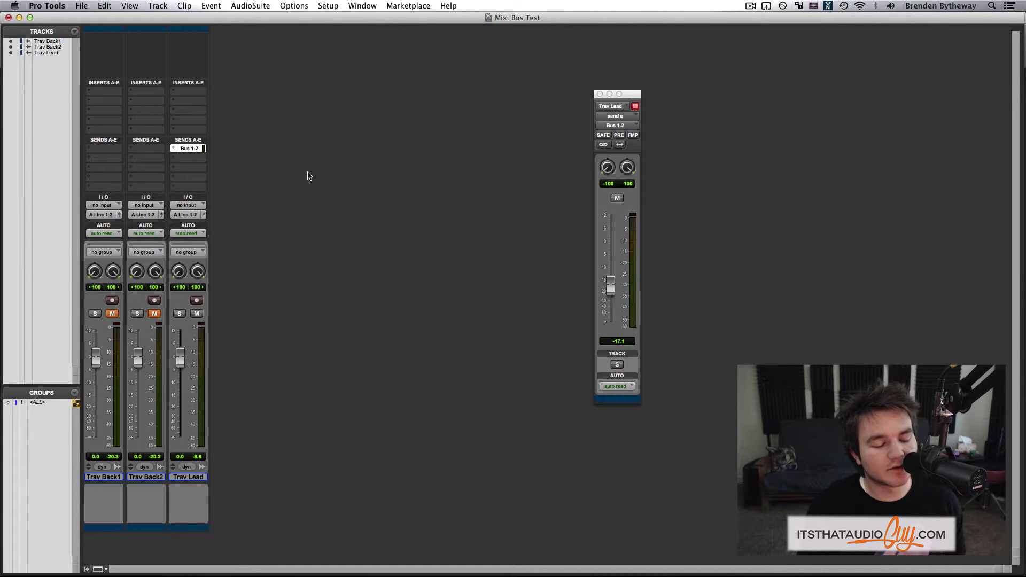
{"action": "key", "text": "shift+super+n"}
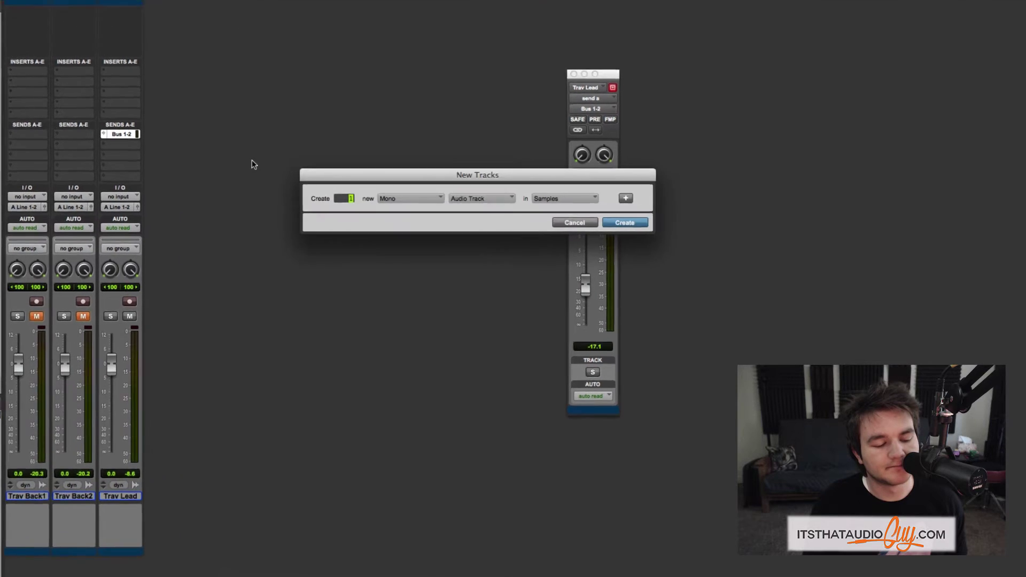
{"action": "left_click", "coordinate": [479, 205]}
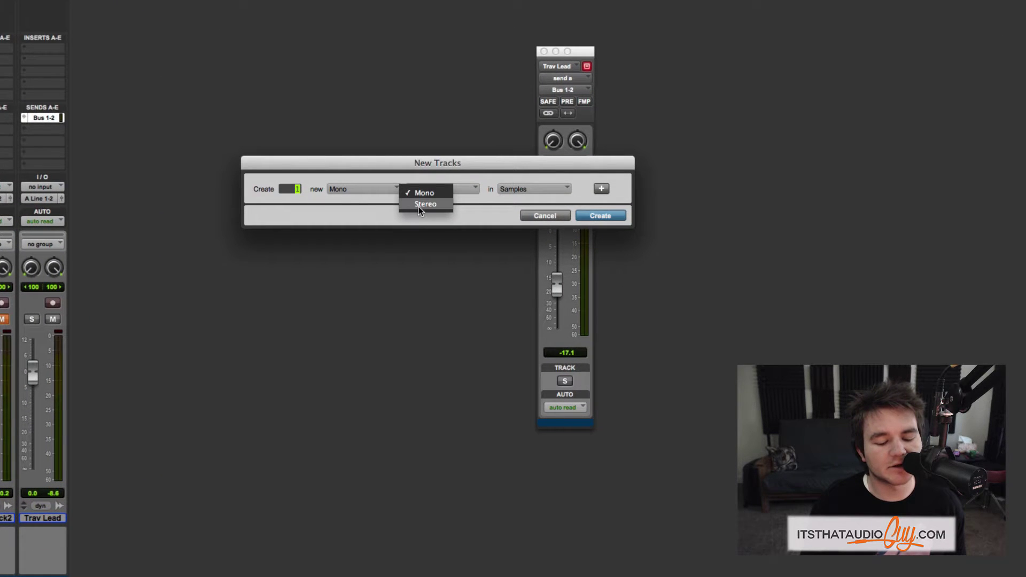
{"action": "left_click", "coordinate": [418, 207]}
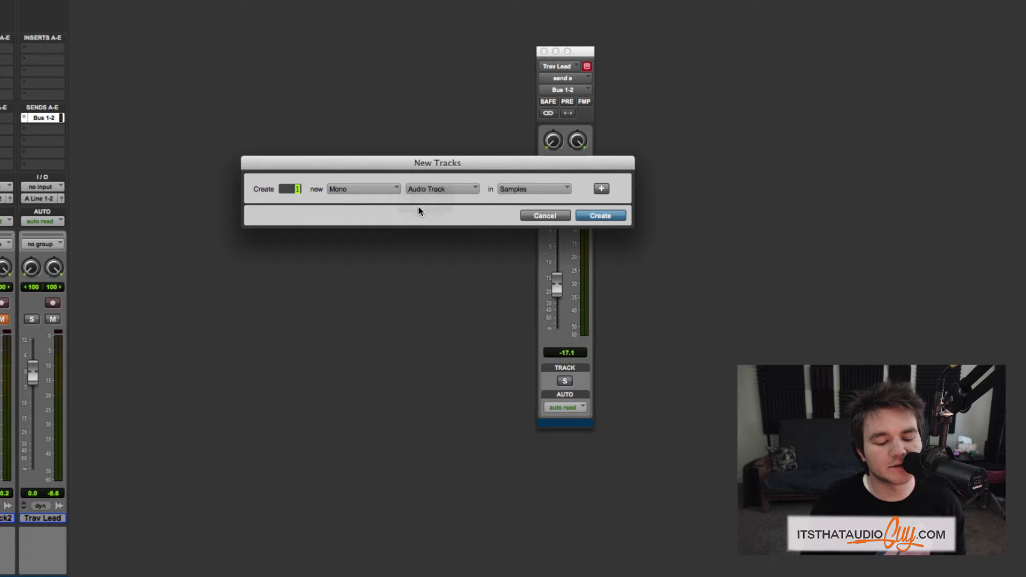
{"action": "left_click", "coordinate": [440, 188]}
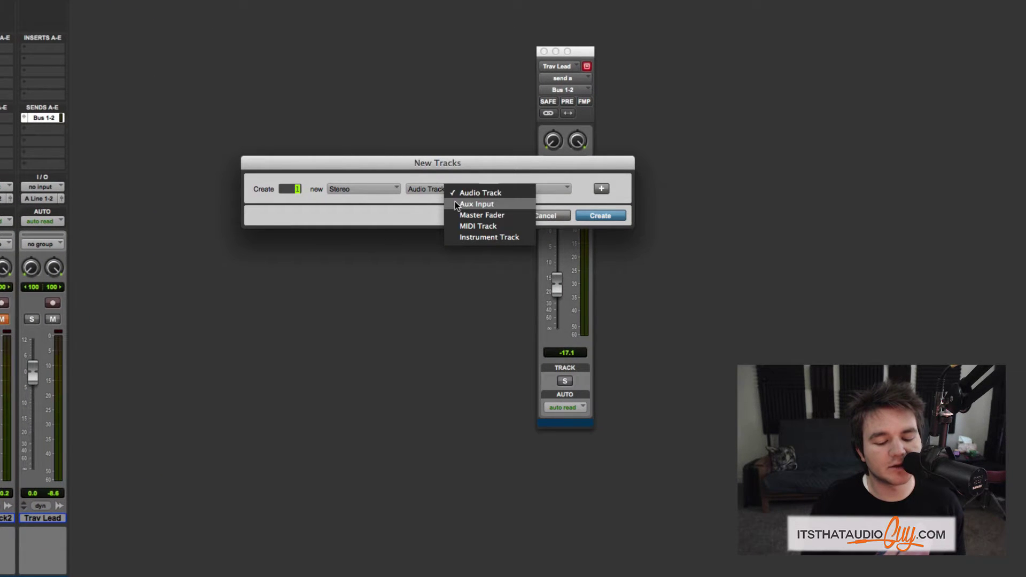
{"action": "left_click", "coordinate": [461, 204]}
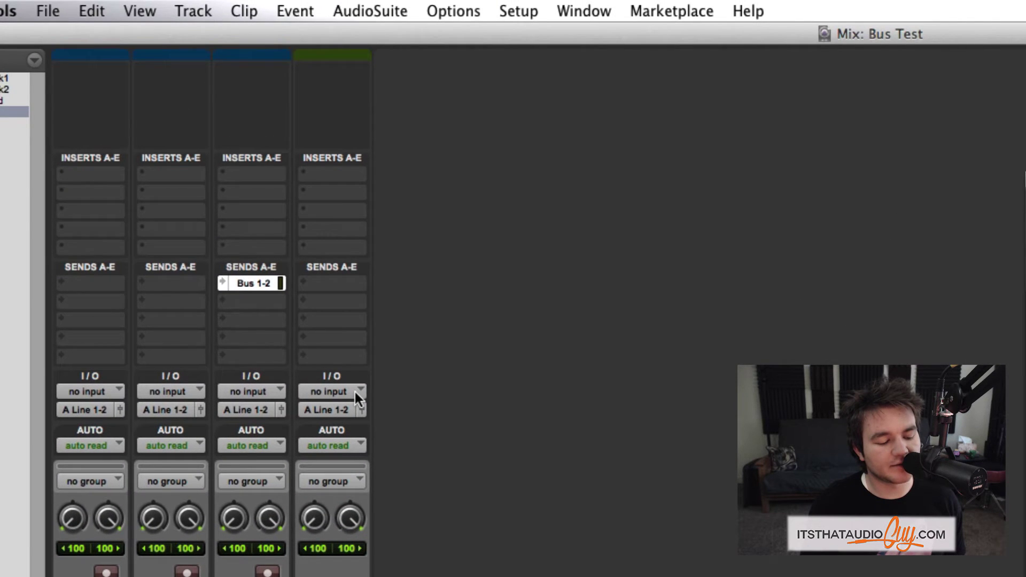
- Set the input of the new aux track to Bus 1-2 (Stereo), matching the Trav Lead send
{"action": "left_click", "coordinate": [305, 157]}
{"action": "mouse_move", "coordinate": [416, 448]}
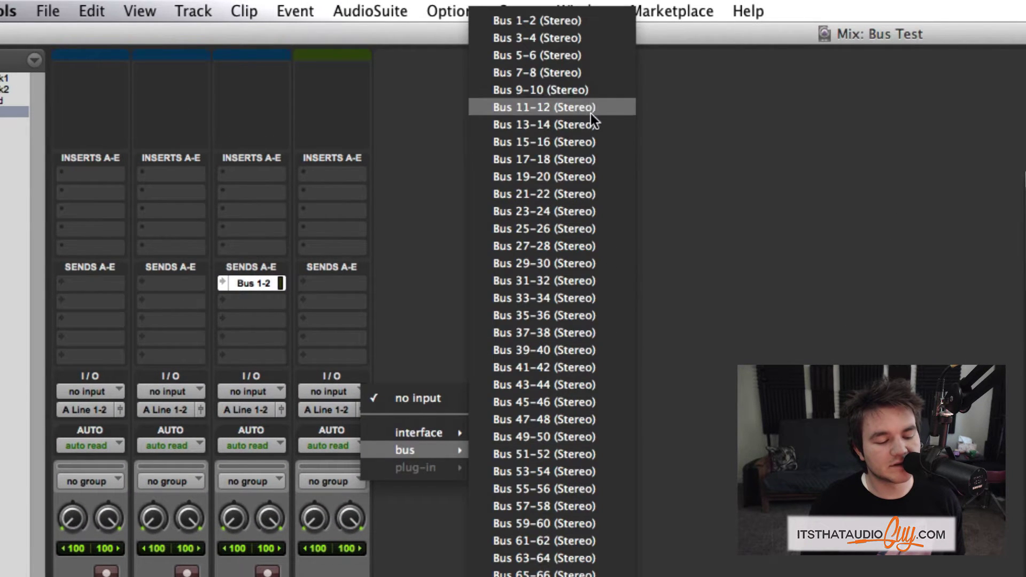
{"action": "left_click", "coordinate": [565, 20]}
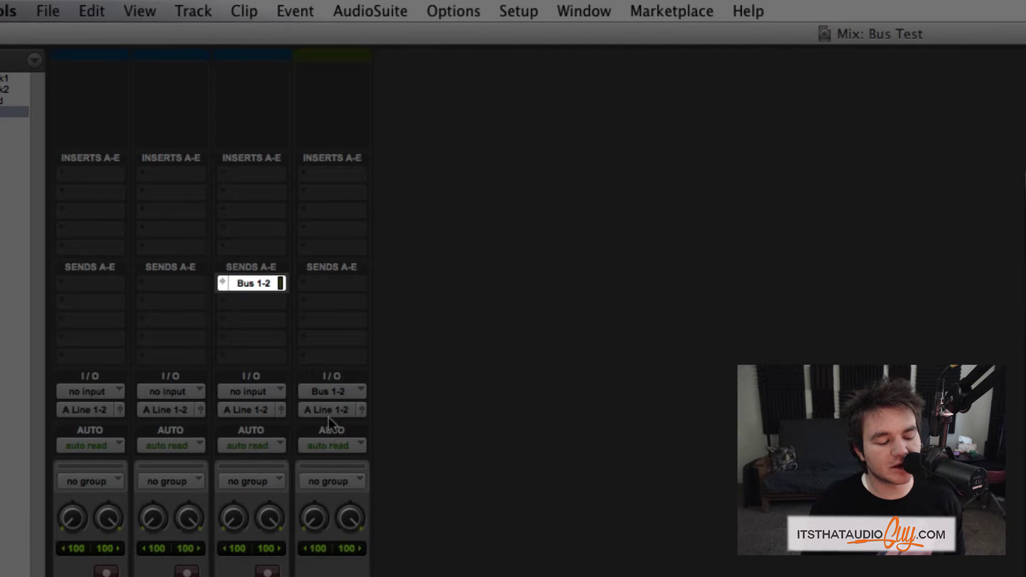
{"action": "left_click", "coordinate": [251, 283]}
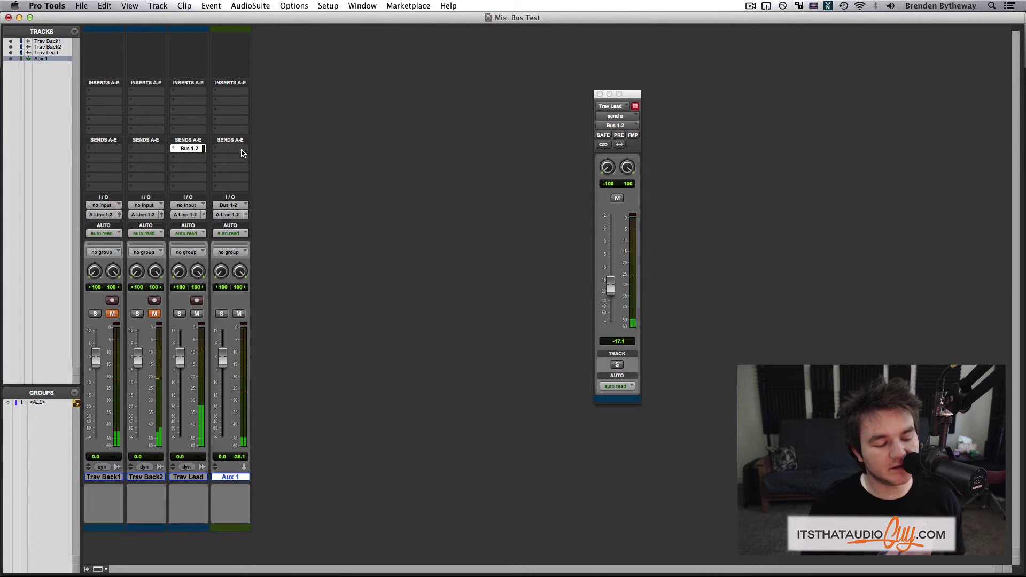
- Insert the multichannel AIR Dynamic Delay plug-in in the first insert slot of Aux 1
{"action": "left_click", "coordinate": [233, 91]}
{"action": "mouse_move", "coordinate": [259, 111]}
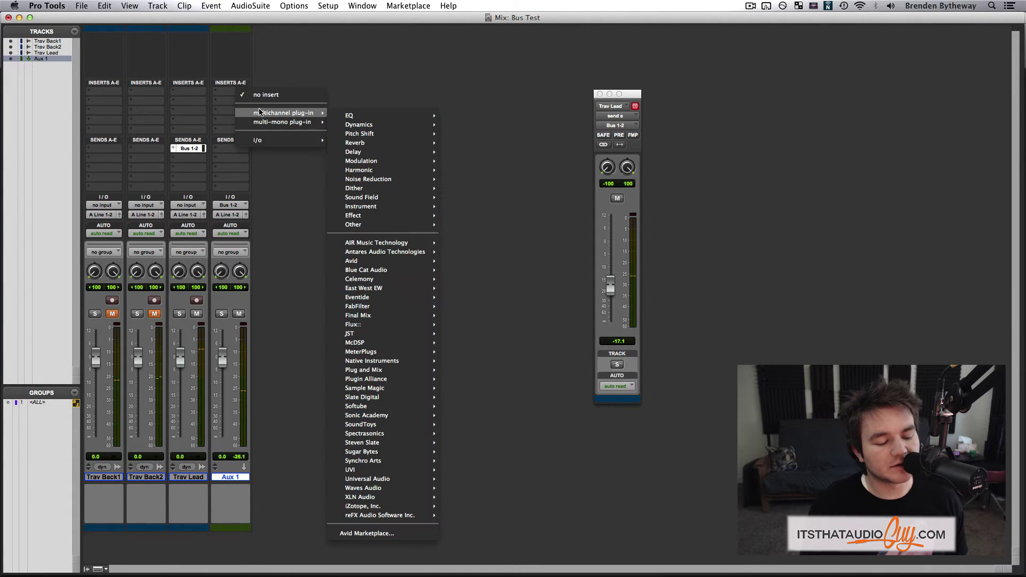
{"action": "mouse_move", "coordinate": [374, 151]}
{"action": "left_click", "coordinate": [479, 153]}
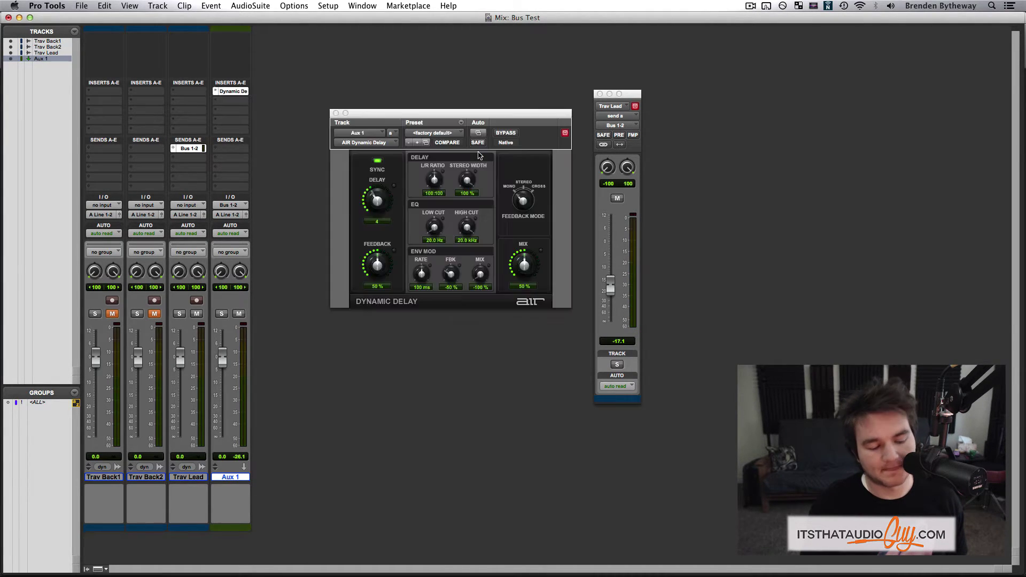
- Load the delay preset 05 Two Against Three, set Mix to 100 %, and close the plug-in window
{"action": "left_click", "coordinate": [439, 138]}
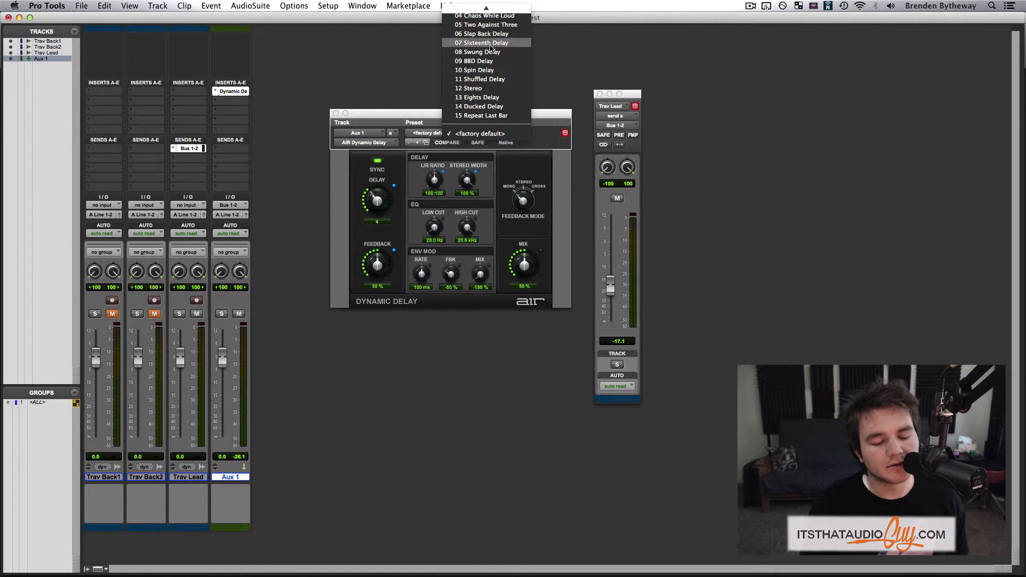
{"action": "left_click", "coordinate": [470, 27]}
{"action": "left_click_drag", "start_coordinate": [529, 262], "coordinate": [523, 239]}
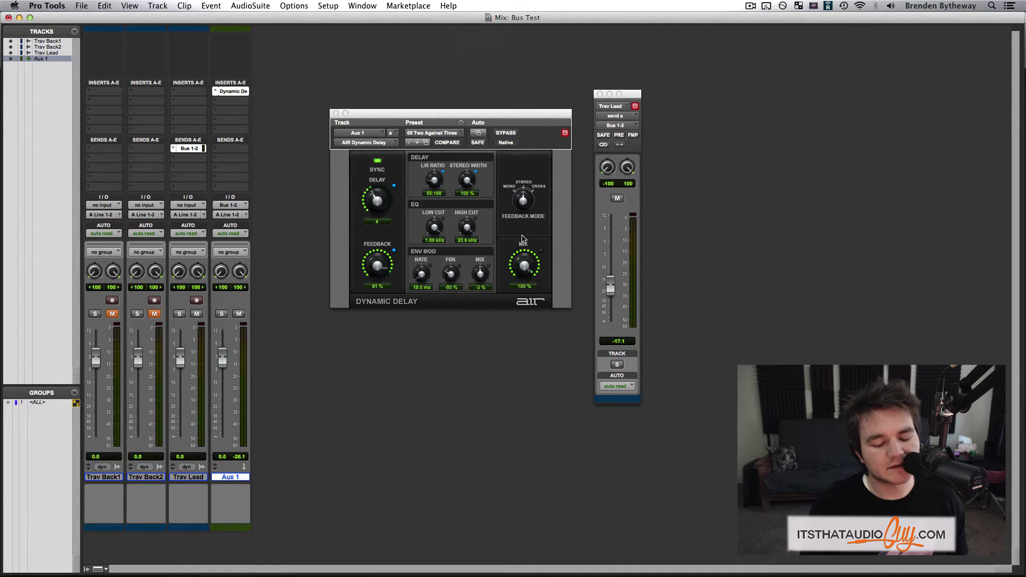
{"action": "left_click", "coordinate": [336, 113]}
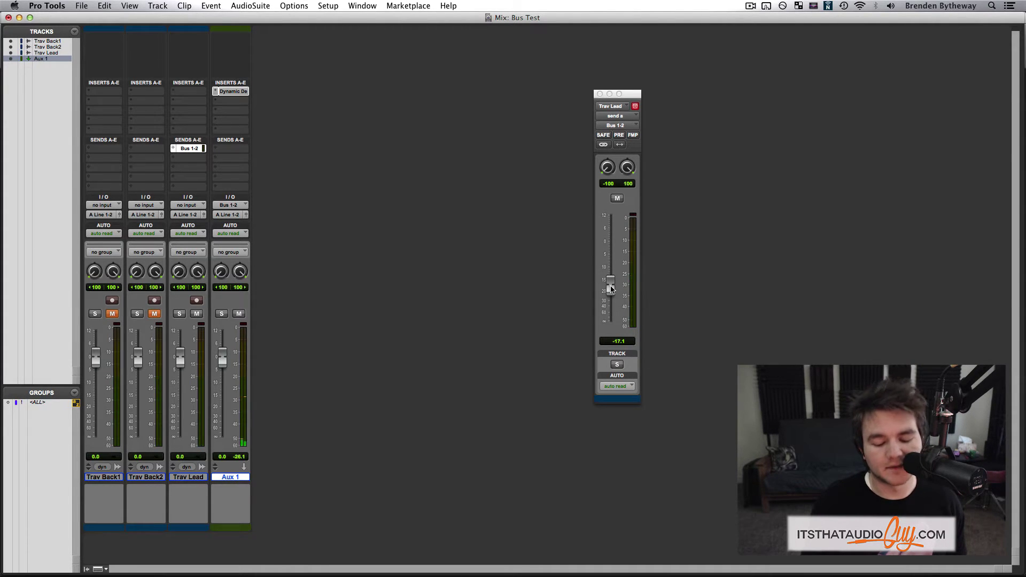
- Adjust the Trav Lead send level by ear during playback, ending at about -8.2 dB
{"action": "left_click_drag", "start_coordinate": [610, 289], "coordinate": [614, 227]}
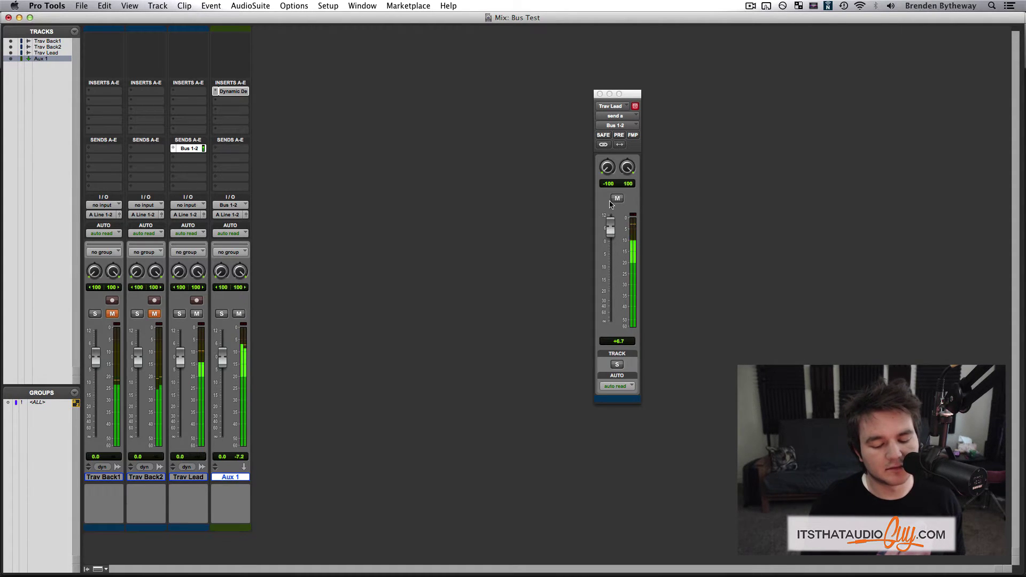
{"action": "left_click_drag", "start_coordinate": [610, 228], "coordinate": [609, 265]}
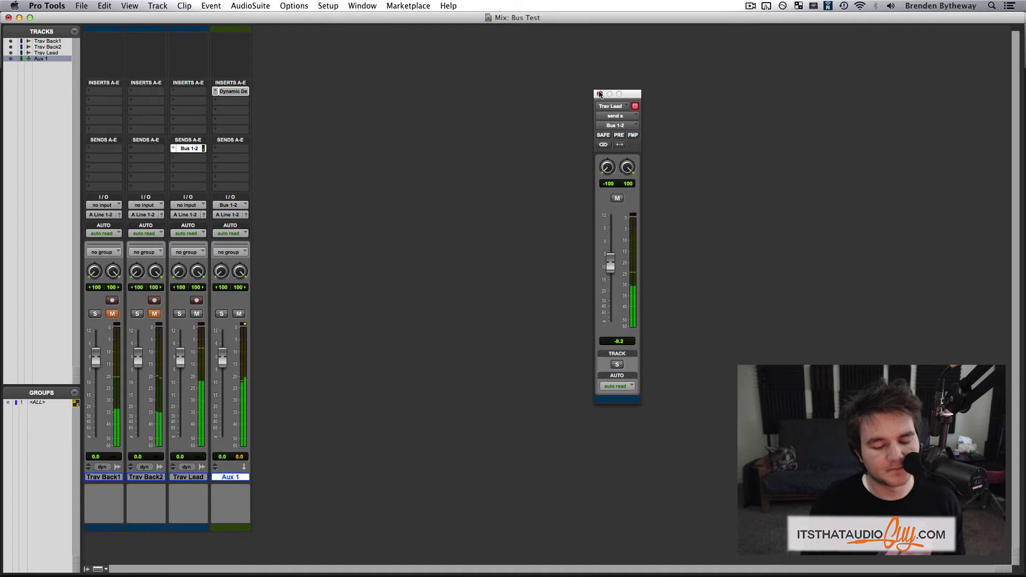
- Copy the Trav Lead Bus 1-2 send to Trav Back2 and lower that copy's level to about -23.2 dB
{"action": "left_click_drag", "start_coordinate": [200, 150], "coordinate": [153, 152]}
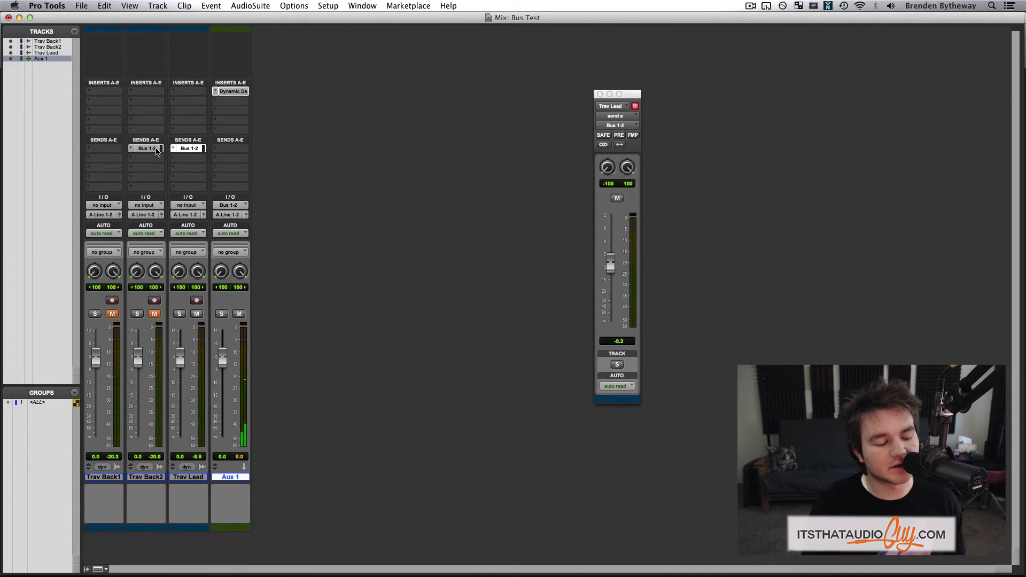
{"action": "left_click", "coordinate": [151, 150]}
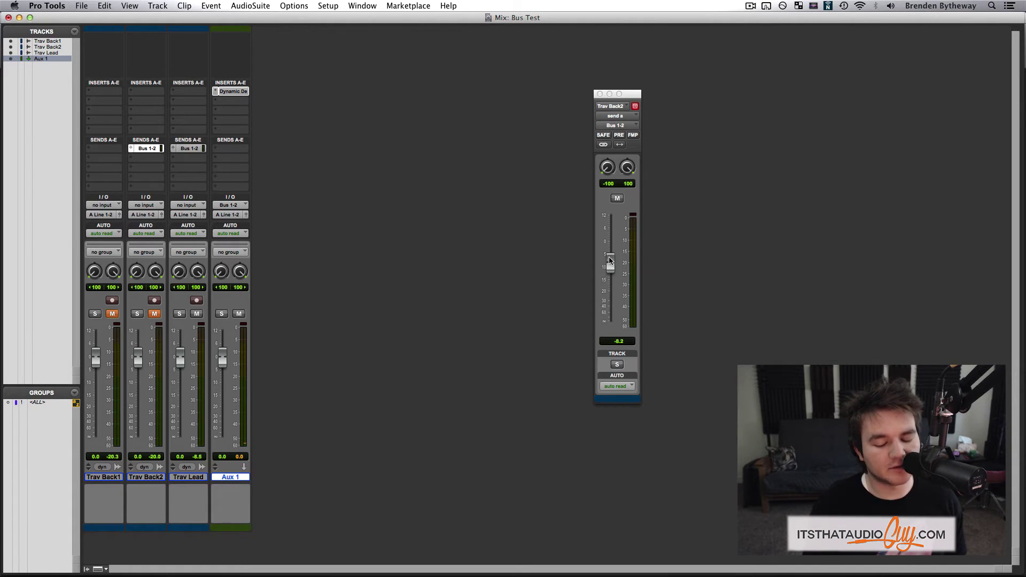
{"action": "left_click_drag", "start_coordinate": [611, 263], "coordinate": [610, 298]}
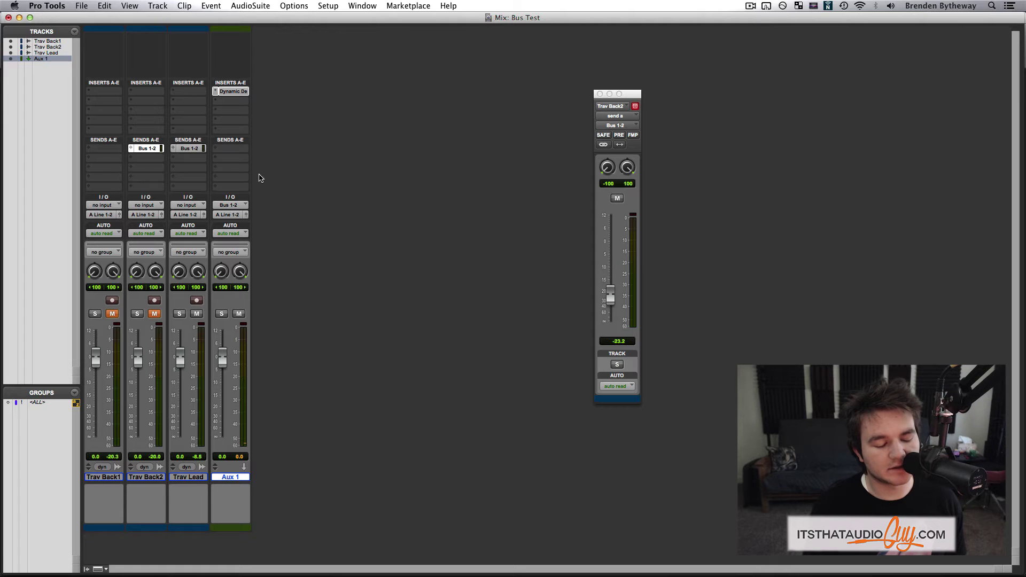
- Copy the Bus 1-2 send to Trav Back1 and unmute both backing tracks, closing the send window
{"action": "left_click", "coordinate": [112, 152]}
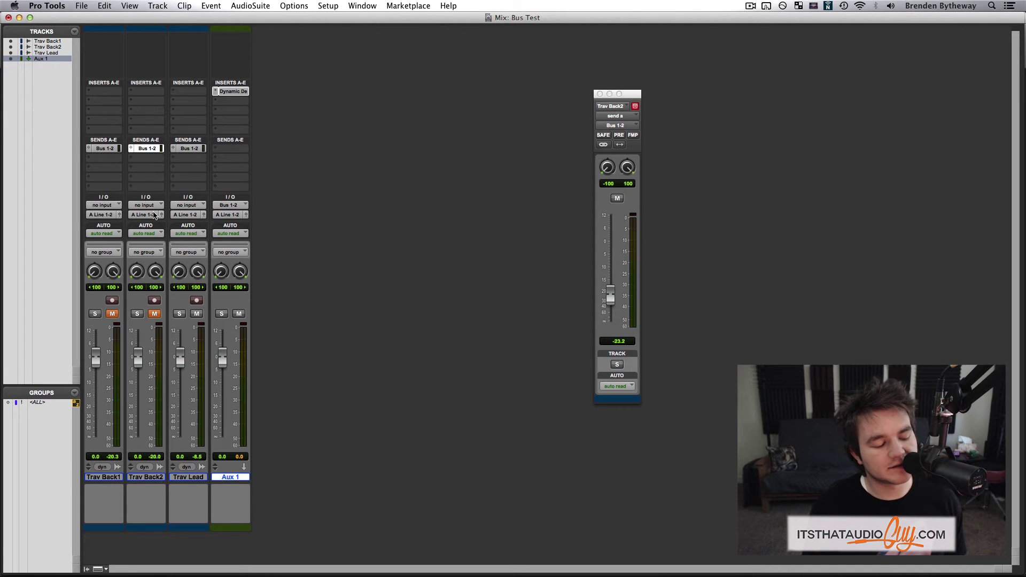
{"action": "left_click", "coordinate": [156, 318], "text": "alt"}
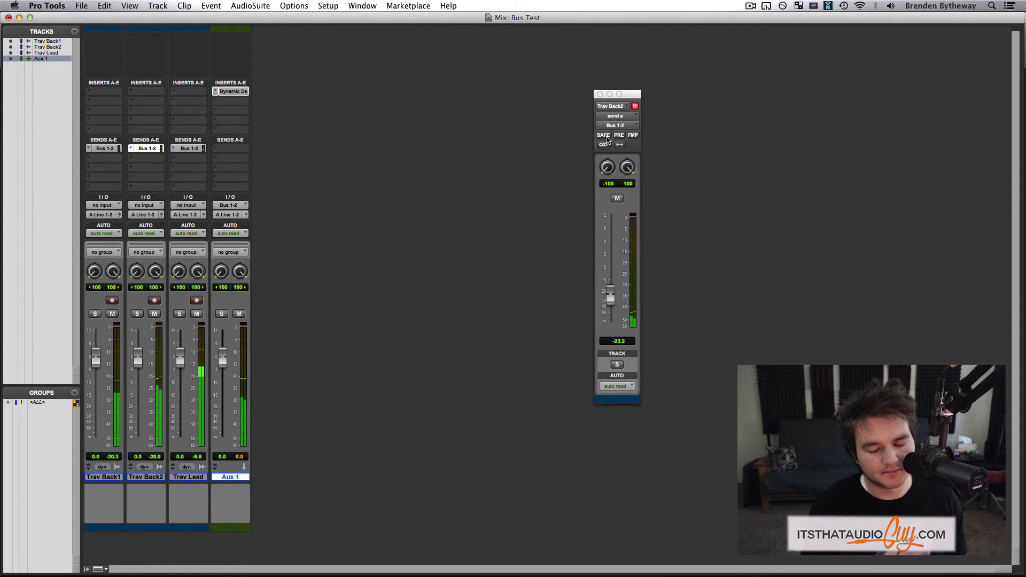
{"action": "left_click", "coordinate": [600, 94]}
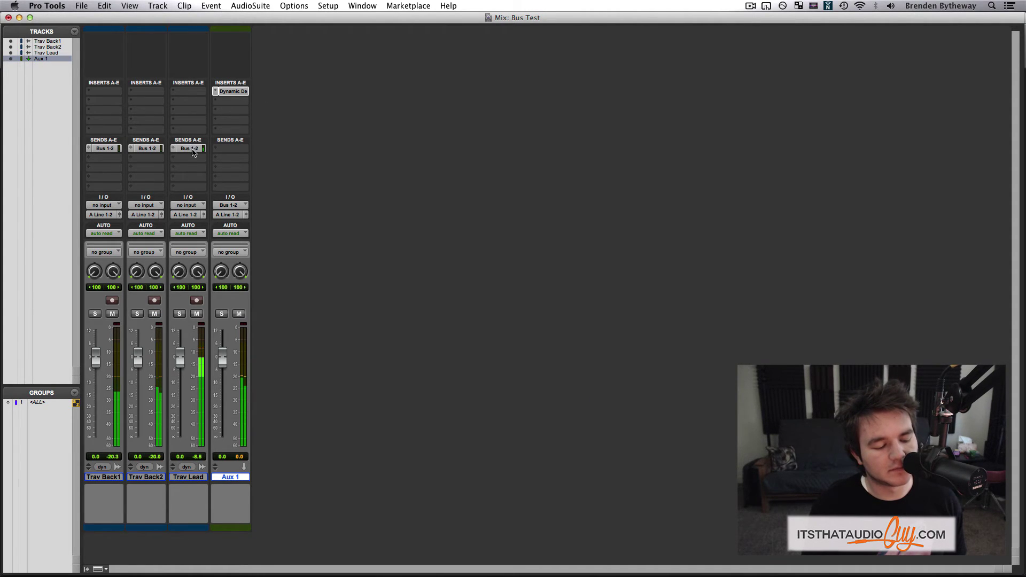
- Lower the Trav Lead Bus 1-2 send level to about -19.9 dB during playback and close the send window
{"action": "left_click", "coordinate": [189, 148]}
{"action": "left_click_drag", "start_coordinate": [610, 270], "coordinate": [608, 299]}
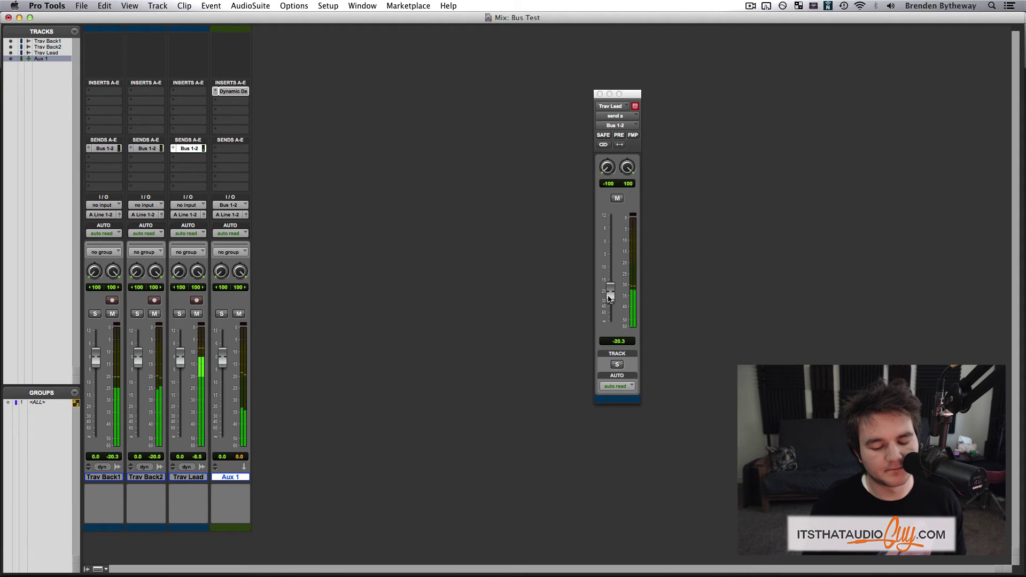
{"action": "left_click", "coordinate": [599, 95]}
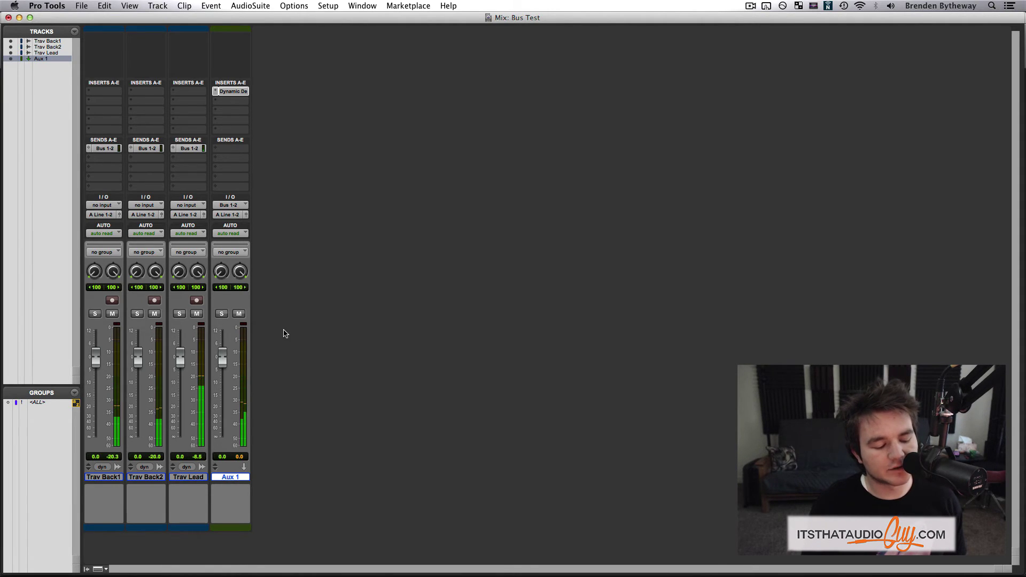
- Lower the Aux 1 volume fader to about -5.2 dB and review the Bus 1-2 send levels of the three vocal tracks
{"action": "left_click_drag", "start_coordinate": [223, 362], "coordinate": [222, 395]}
{"action": "left_click", "coordinate": [191, 148]}
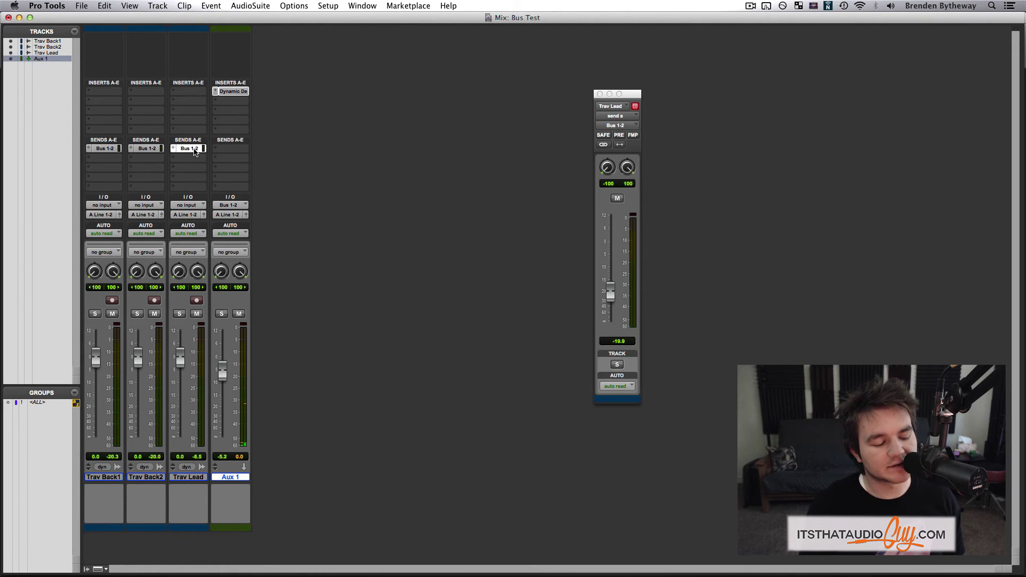
{"action": "left_click", "coordinate": [191, 149]}
{"action": "left_click", "coordinate": [147, 149]}
{"action": "left_click", "coordinate": [105, 148]}
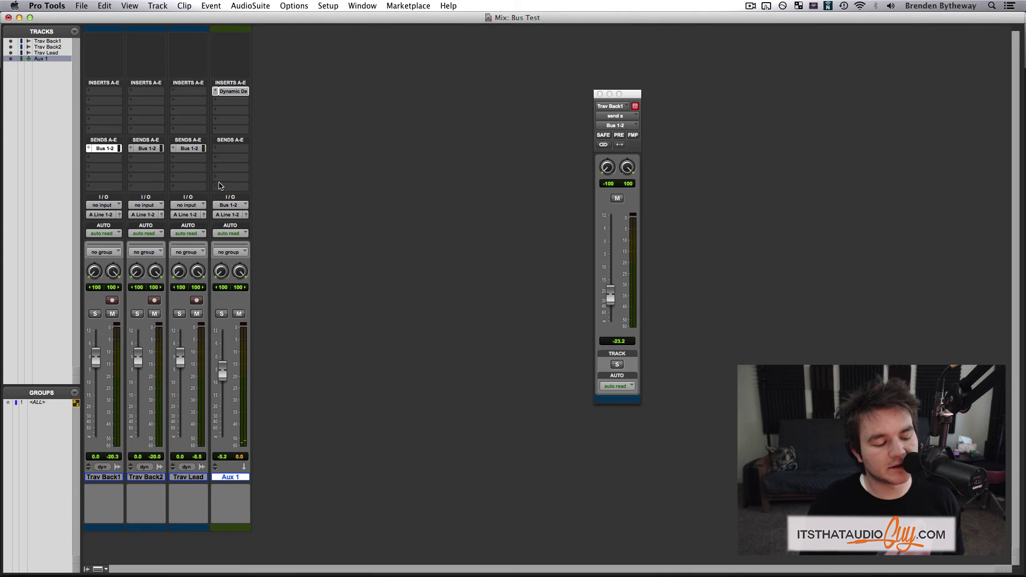
{"action": "left_click", "coordinate": [188, 149]}
{"action": "left_click", "coordinate": [188, 149]}
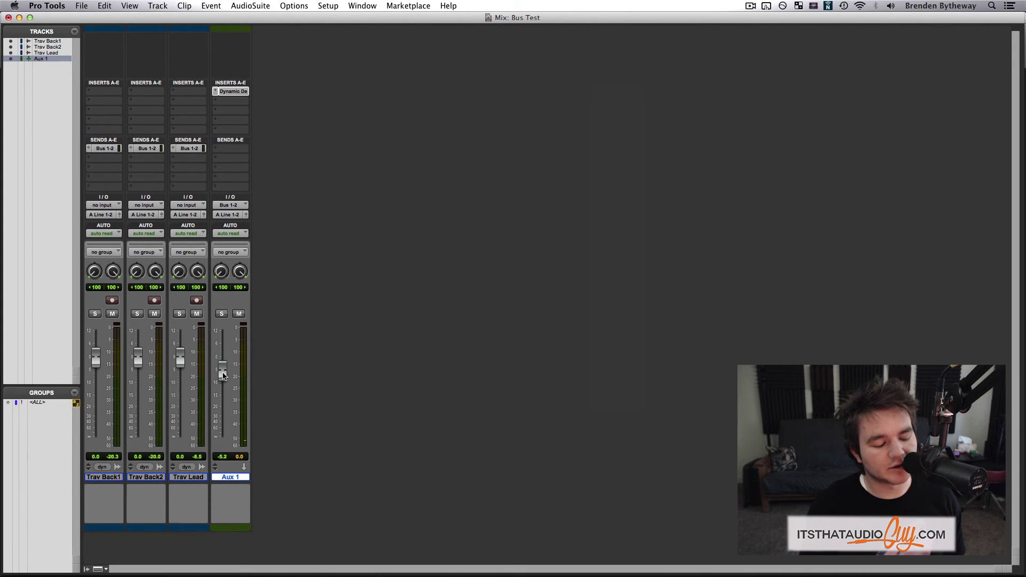
- Raise the Aux 1 volume fader to about -0.3 dB and switch to the Edit window
{"action": "mouse_move", "coordinate": [223, 376]}
{"action": "left_mouse_down"}
{"action": "mouse_move", "coordinate": [223, 363]}
{"action": "mouse_move", "coordinate": [223, 428]}
{"action": "mouse_move", "coordinate": [223, 366]}
{"action": "left_mouse_up"}
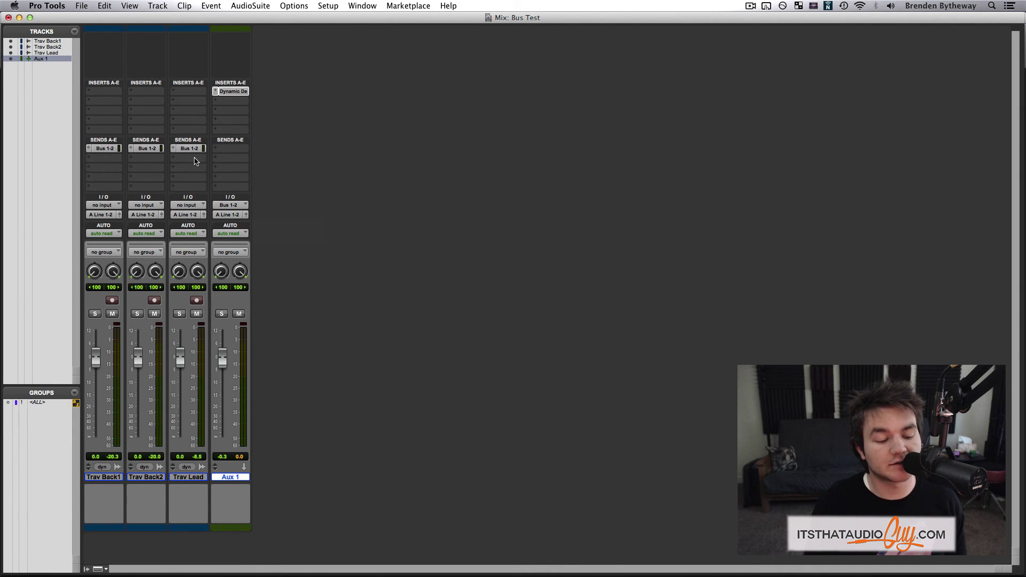
{"action": "key", "text": "super+equal"}
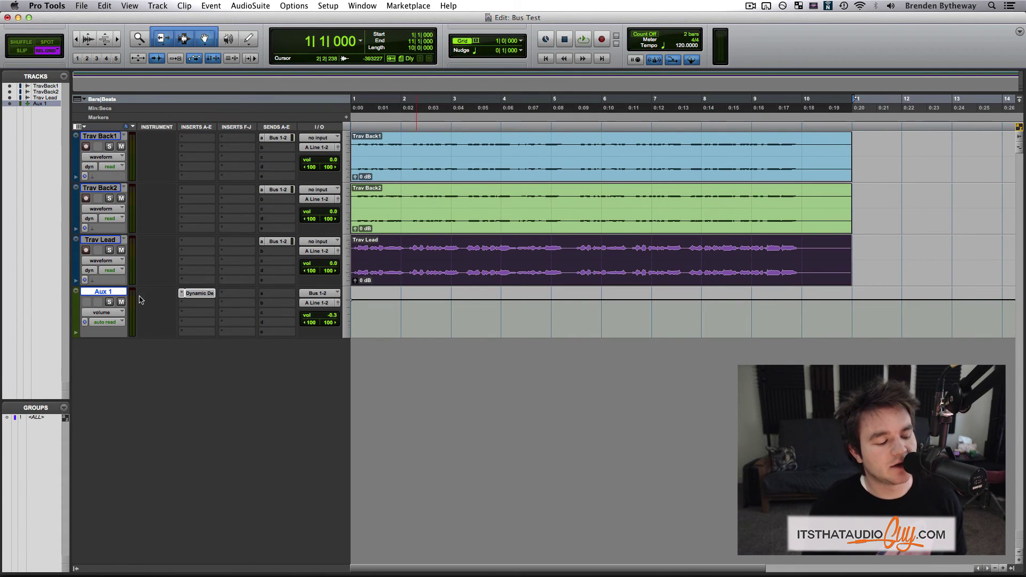